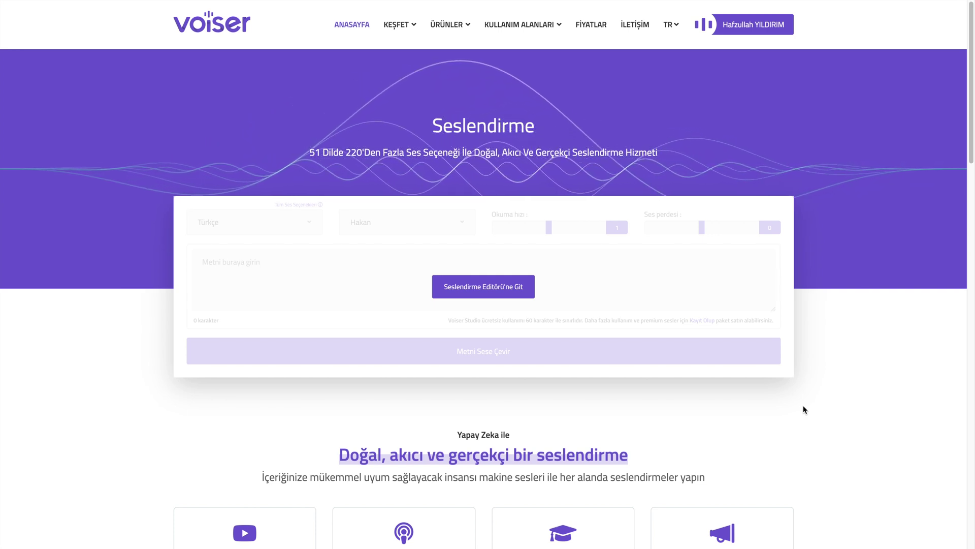
- Open the account page and enter the Deşifre workspace for converting audio files to text
left_click(745, 33)
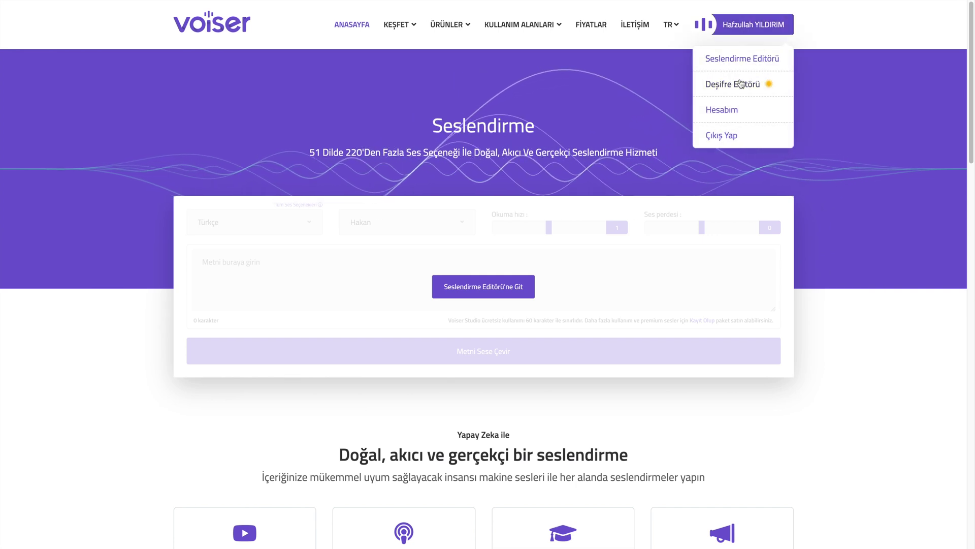
left_click(733, 110)
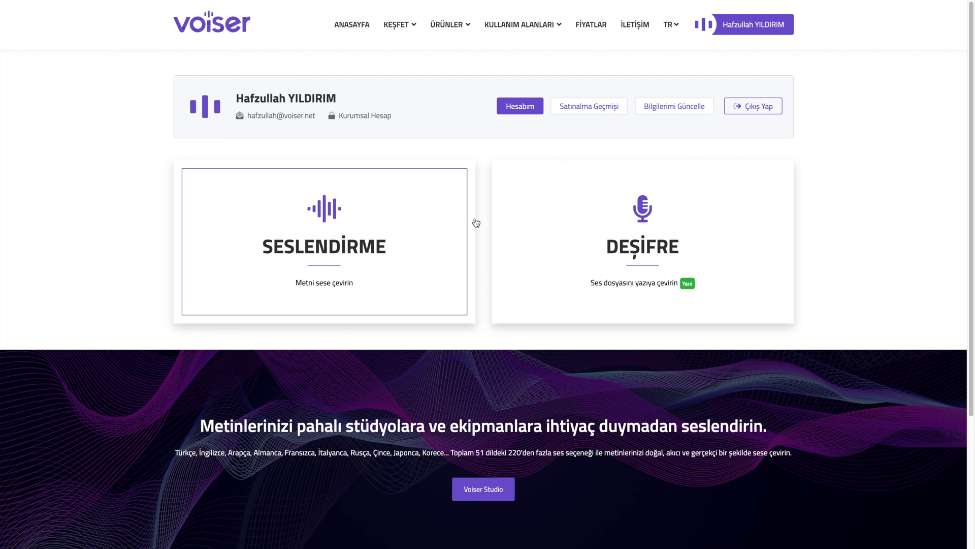
left_click(597, 247)
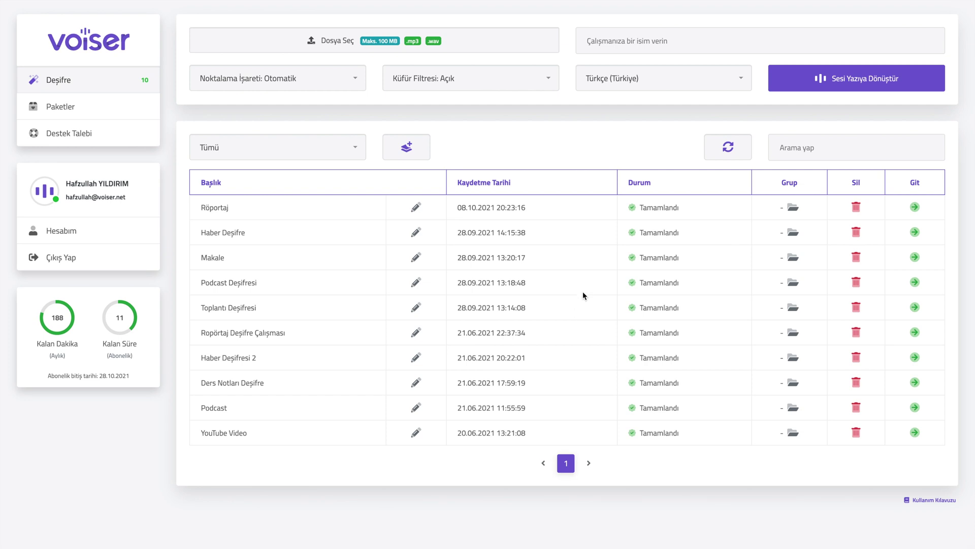
- Read the transcription user guide (Deşifre Kullanım Kılavuzu) and close it
left_click(930, 500)
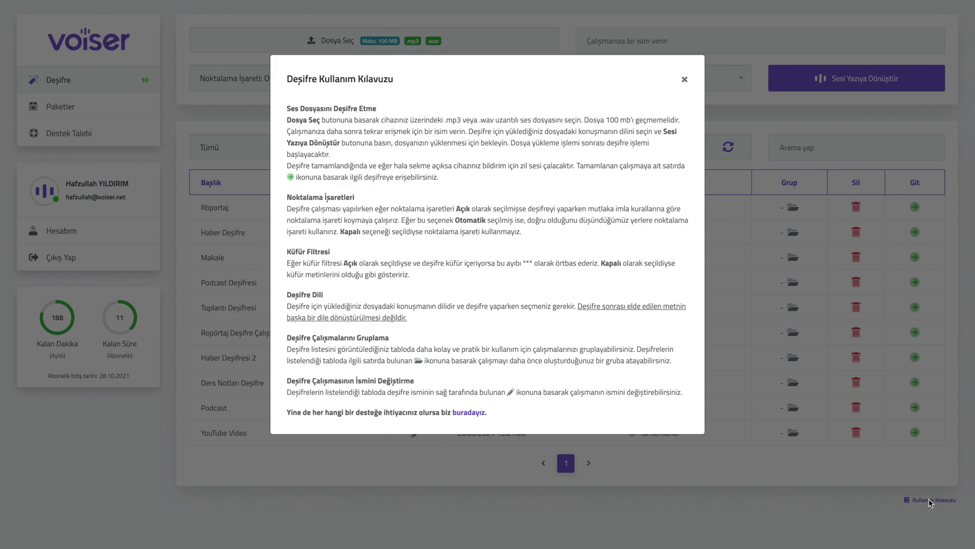
left_click(908, 435)
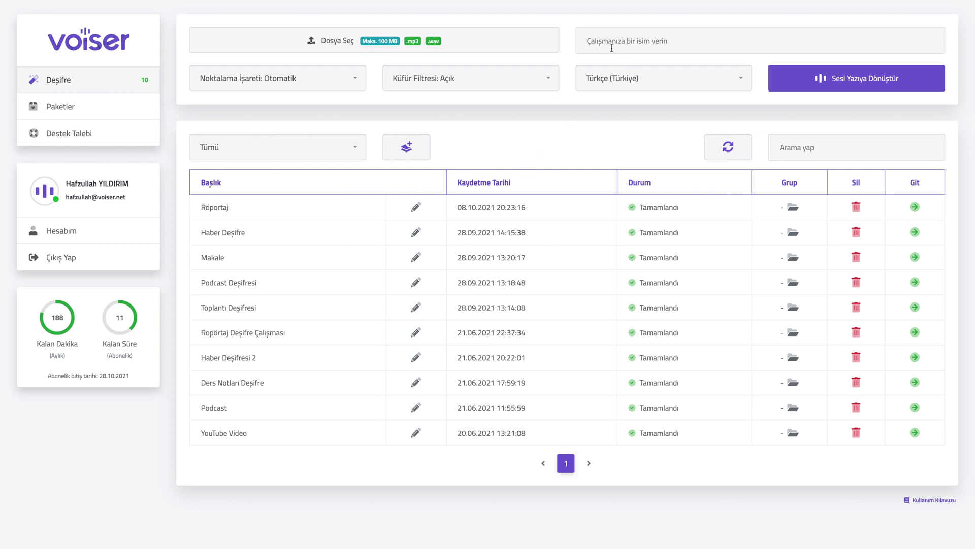
- Try the punctuation setting Kapalı for new transcriptions and return it to Otomatik
left_click(340, 86)
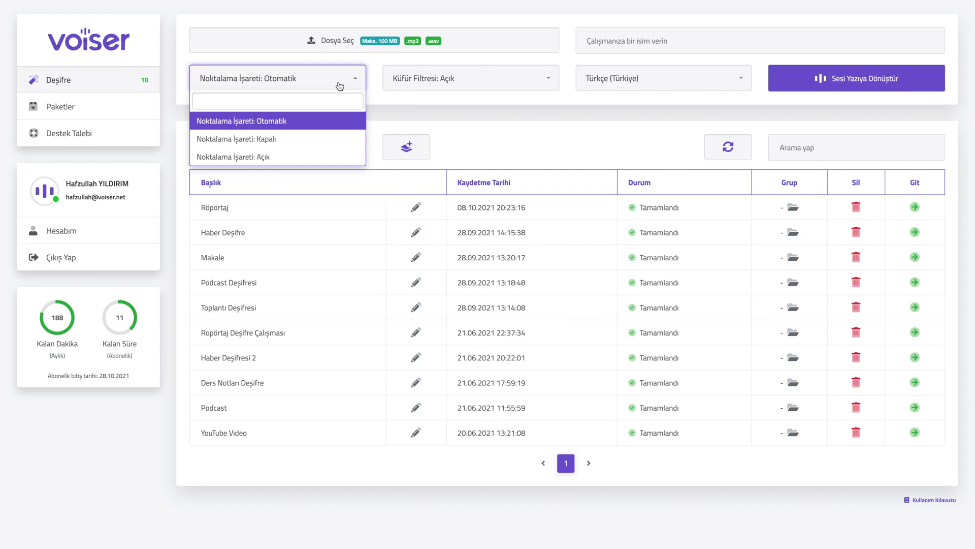
left_click(305, 141)
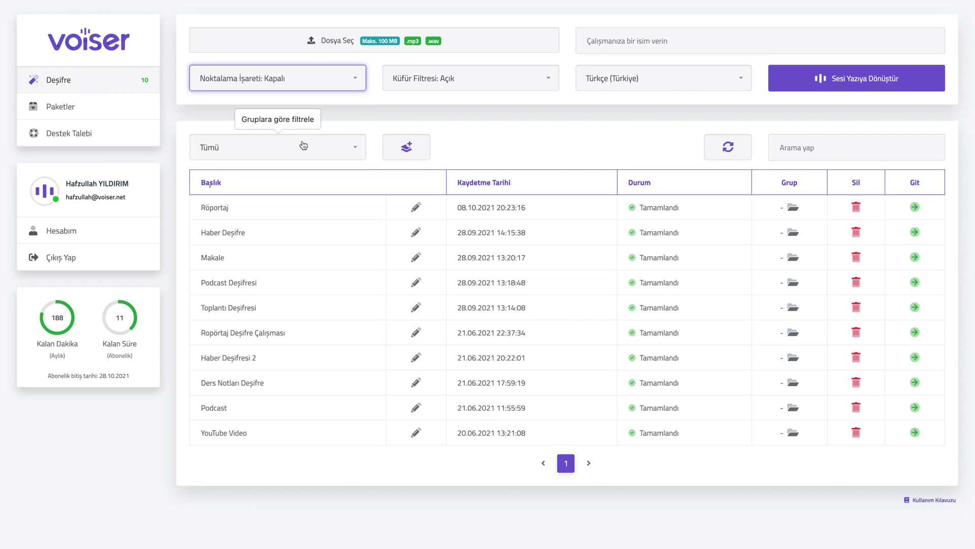
left_click(288, 76)
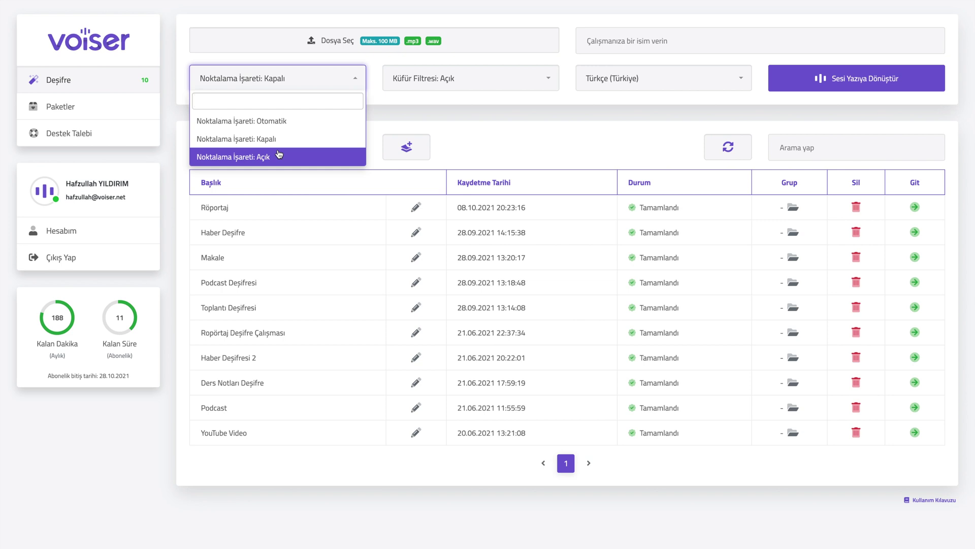
left_click(396, 121)
left_click(309, 84)
left_click(284, 121)
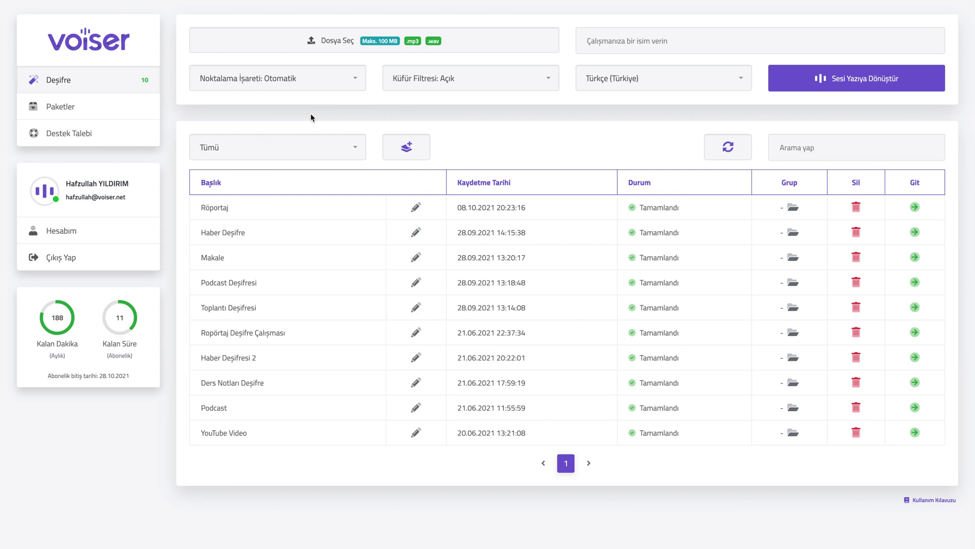
- Check the profanity filter options and choose Türkçe (Türkiye) as the transcription language
left_click(434, 81)
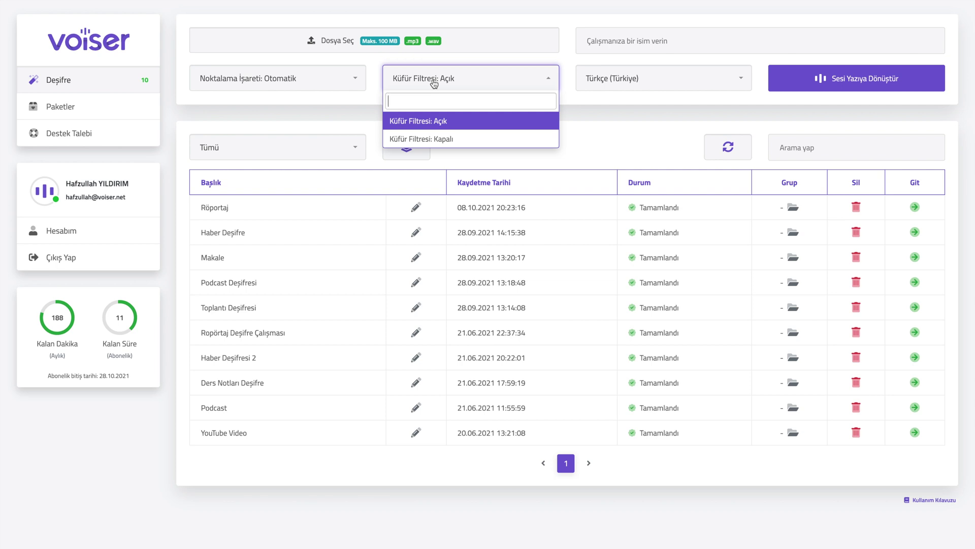
left_click(611, 130)
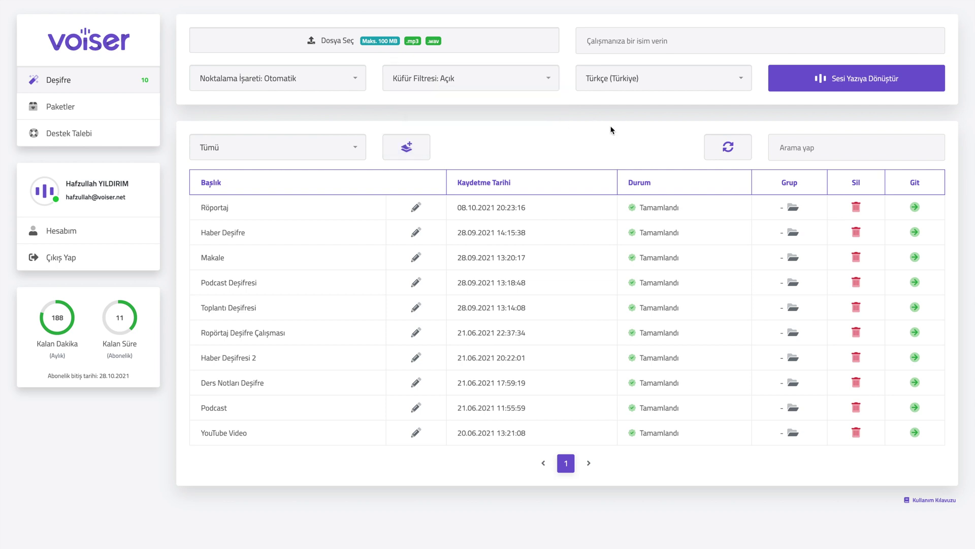
left_click(630, 85)
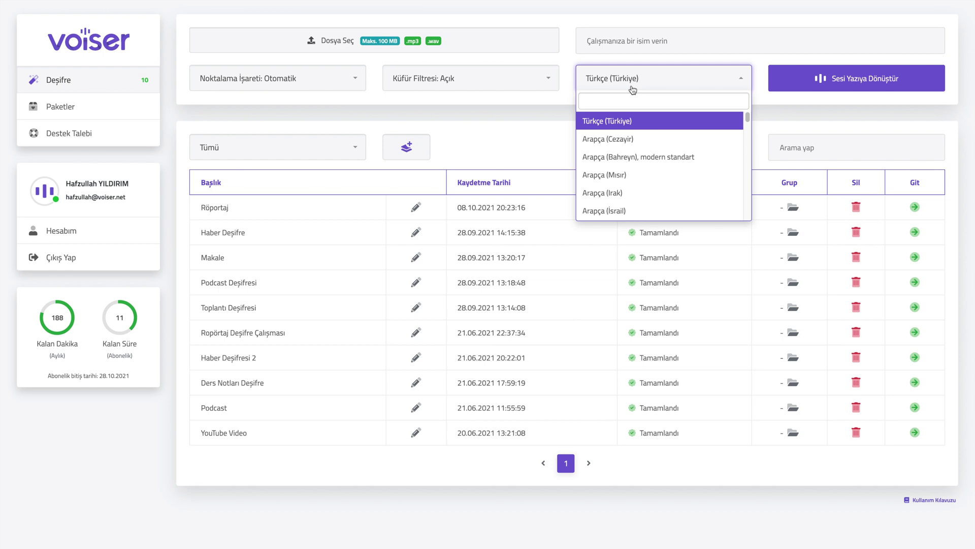
left_click(628, 120)
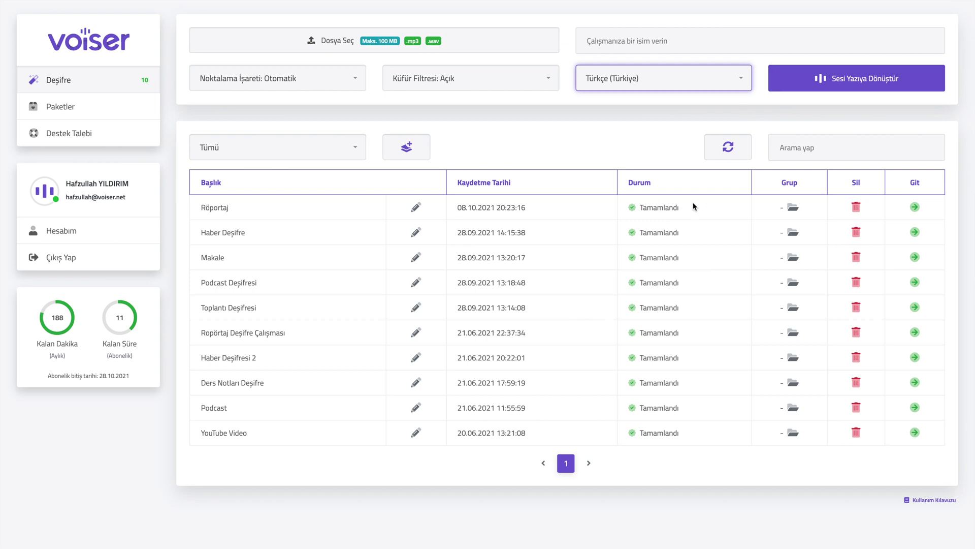
- Check the Röportaj job's status and view the choices for filtering the transcription list by group
double_click(661, 205)
left_click(664, 206)
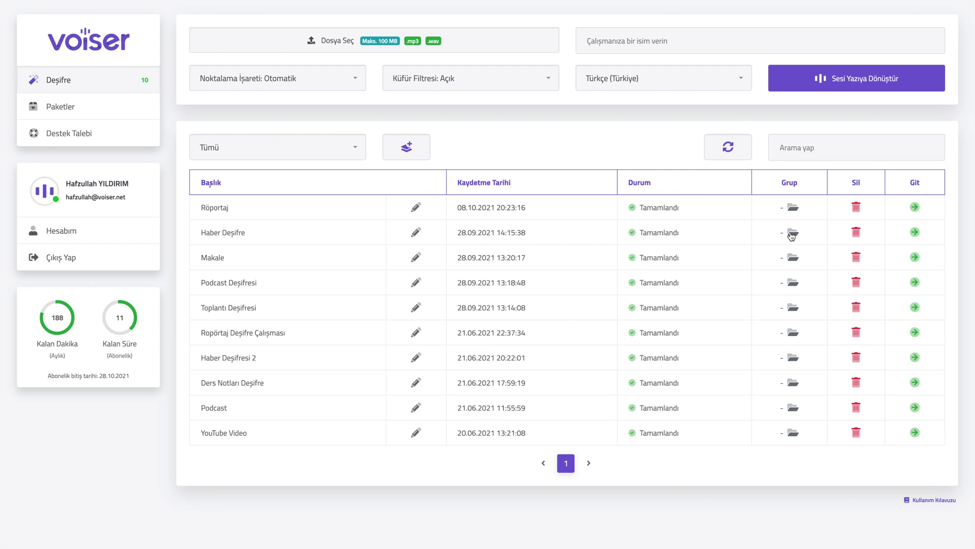
left_click(340, 148)
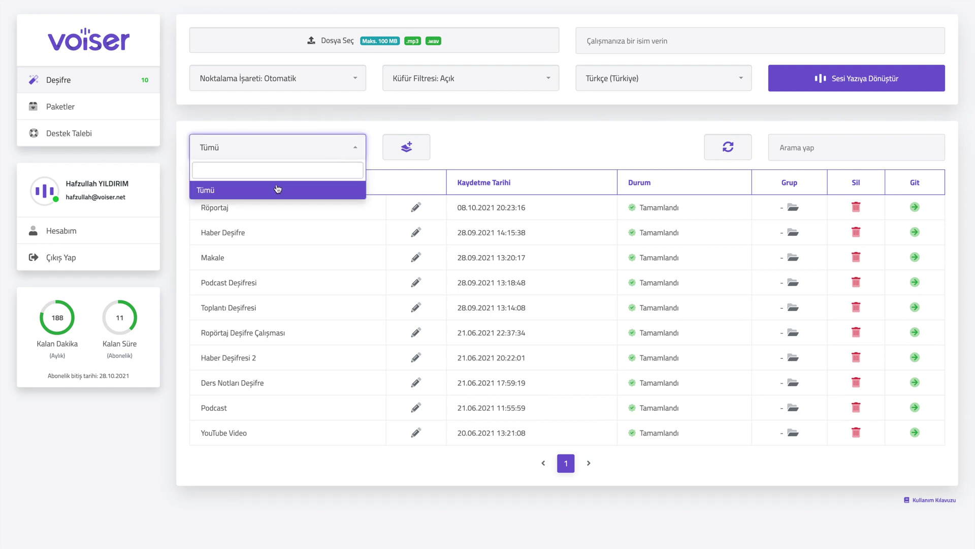
left_click(485, 155)
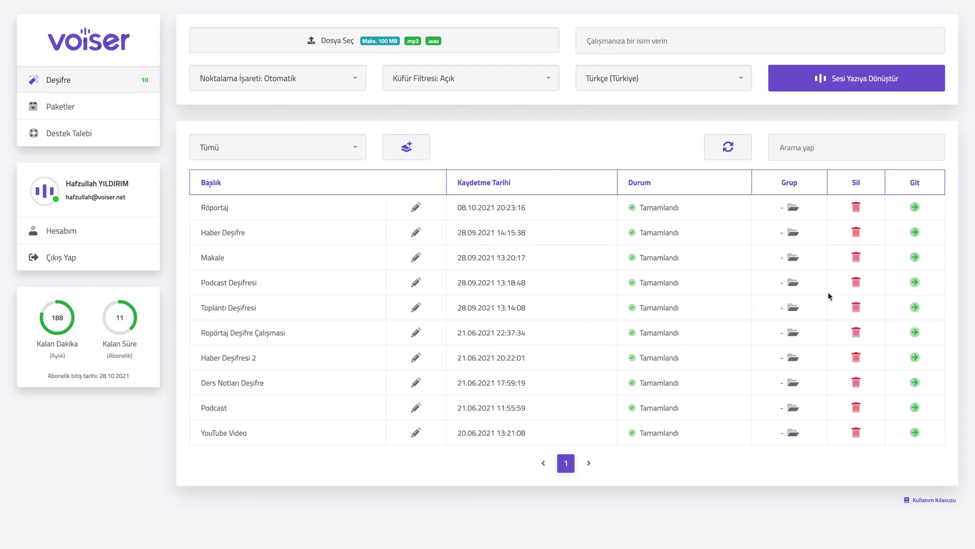
- Open the Podcast Deşifresi transcription from the list
left_click(915, 282)
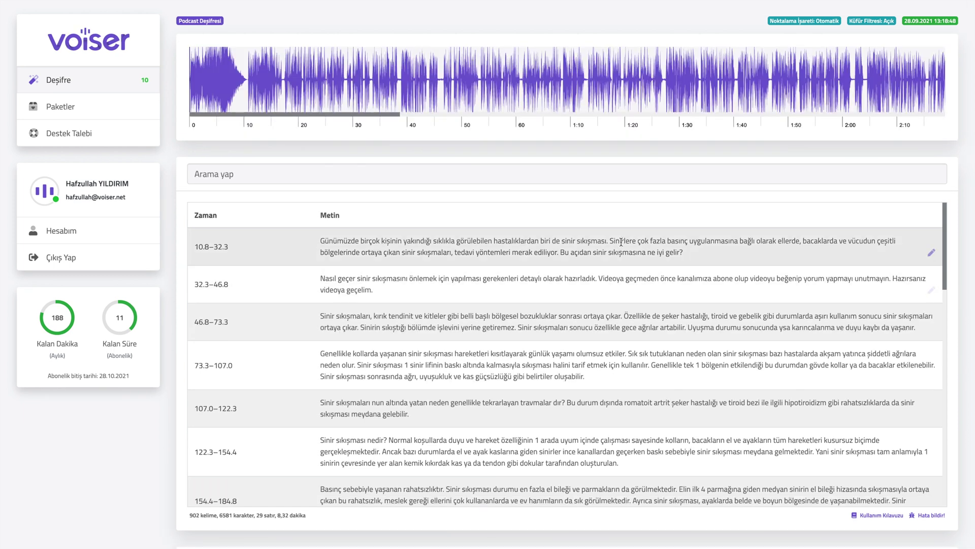
left_click(512, 174)
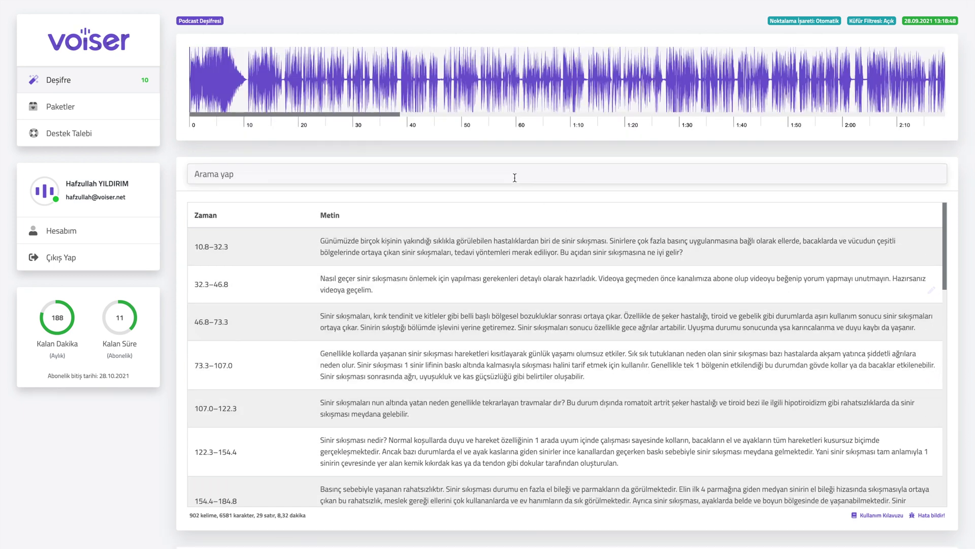
left_click(502, 155)
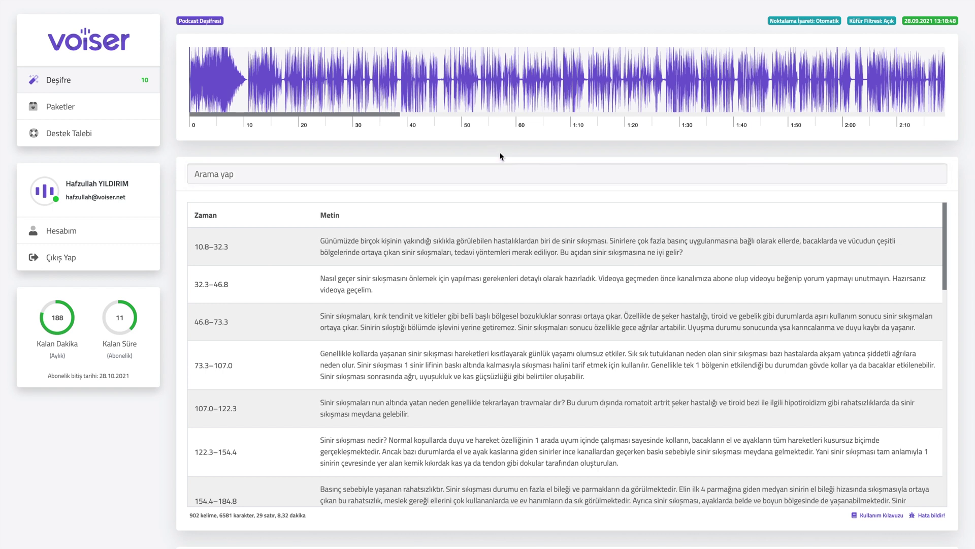
- Jump to the 73.3–107.0 passage through the waveform and to the 122.3–154.4 passage through its transcript row
left_click(375, 113)
left_click(819, 21)
left_click(607, 87)
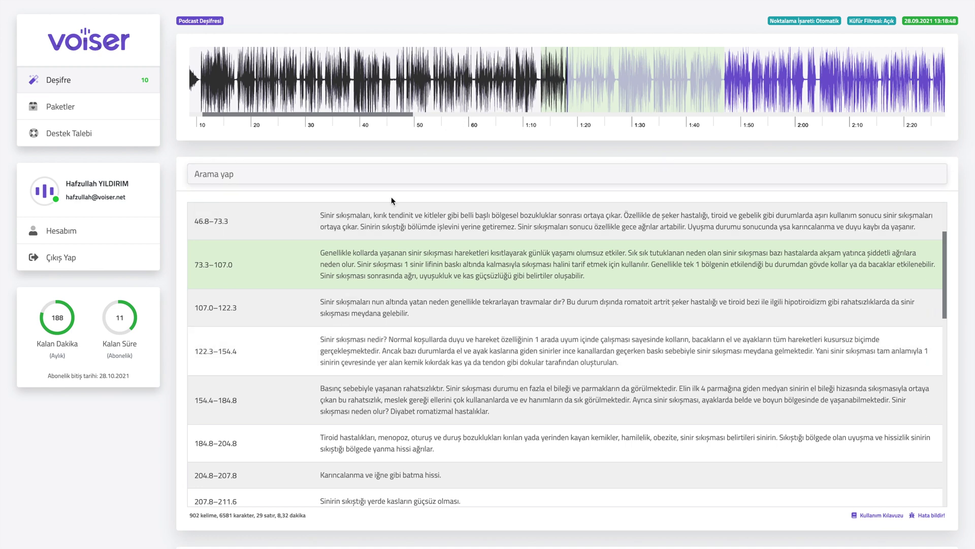
left_click(313, 349)
left_click(339, 354)
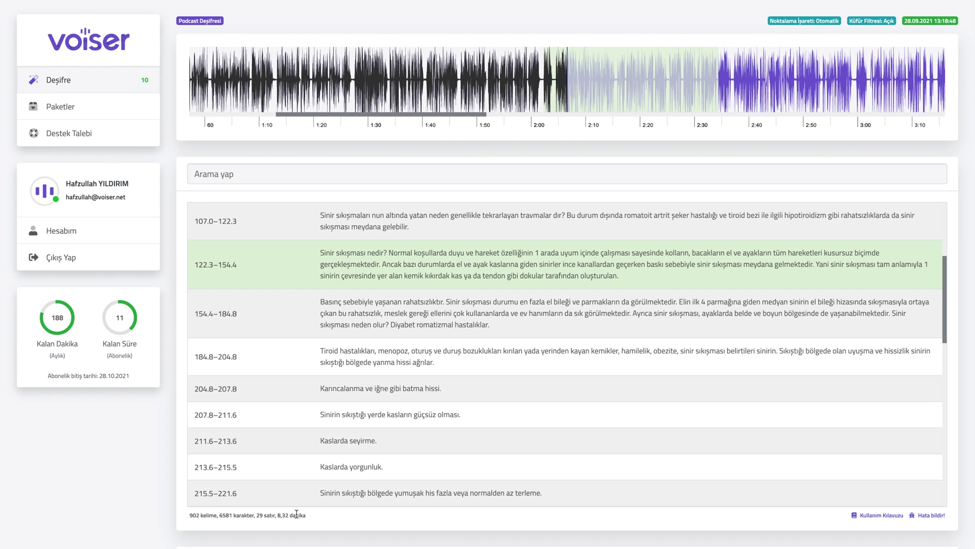
- Check the transcript editor's user guide and view the available playback speeds
left_click(867, 516)
left_click(867, 518)
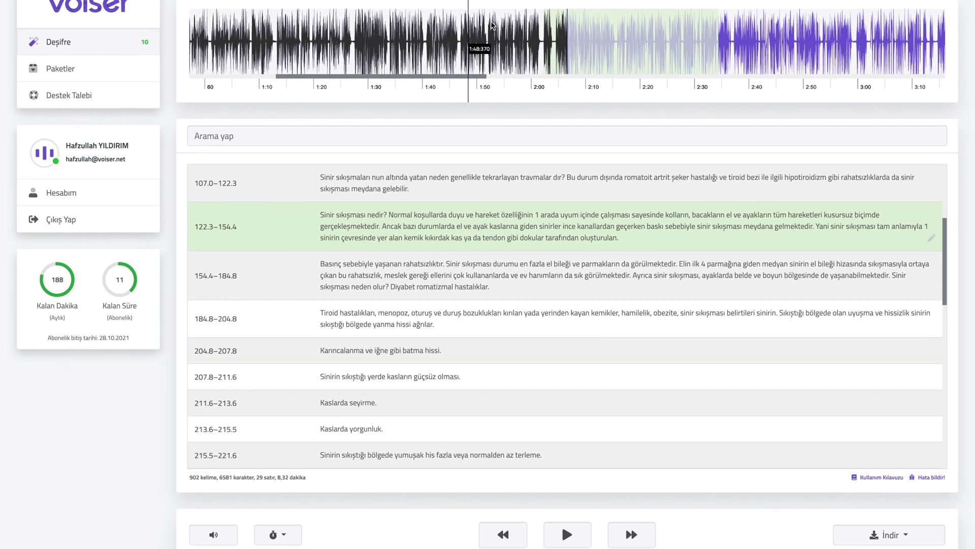
left_click(278, 532)
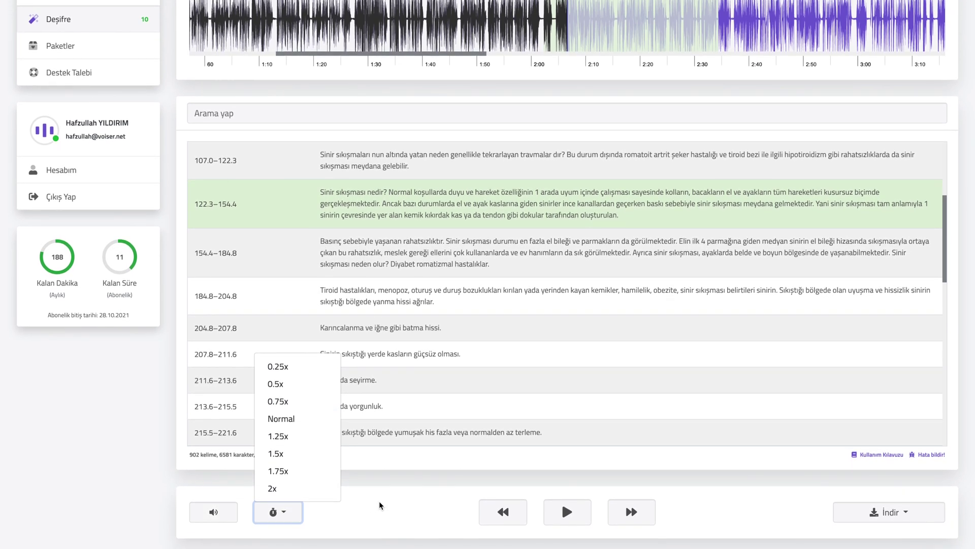
left_click(399, 325)
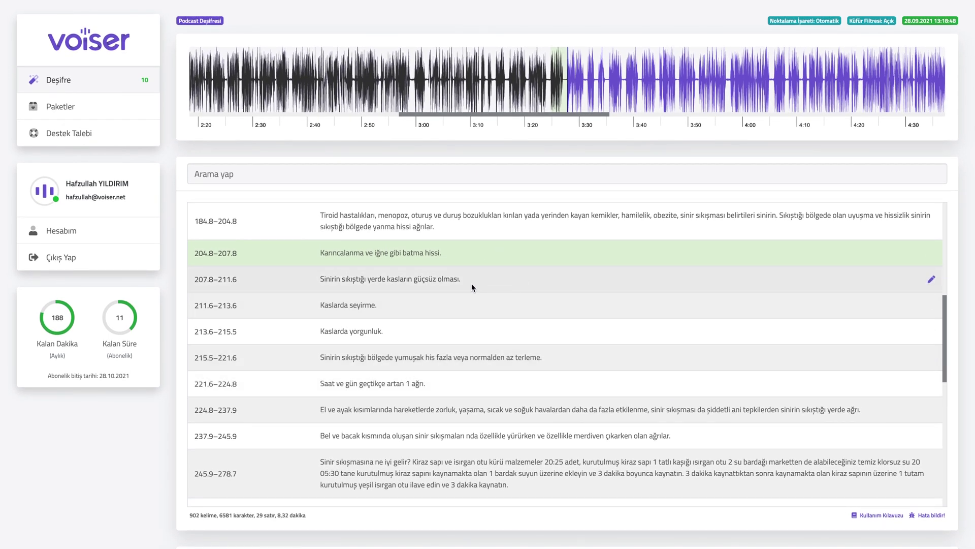
- Edit the 207.8–211.6 transcript row to read "Sinirin sıkıştığı yerde kasların güçsüz olmasıdır." and save it
left_click(931, 280)
type("dır.")
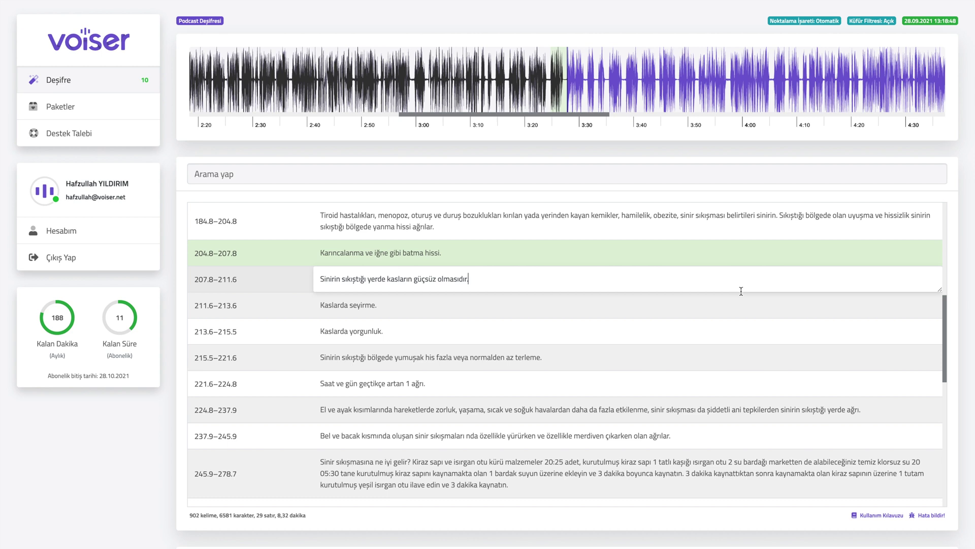
left_click(954, 273)
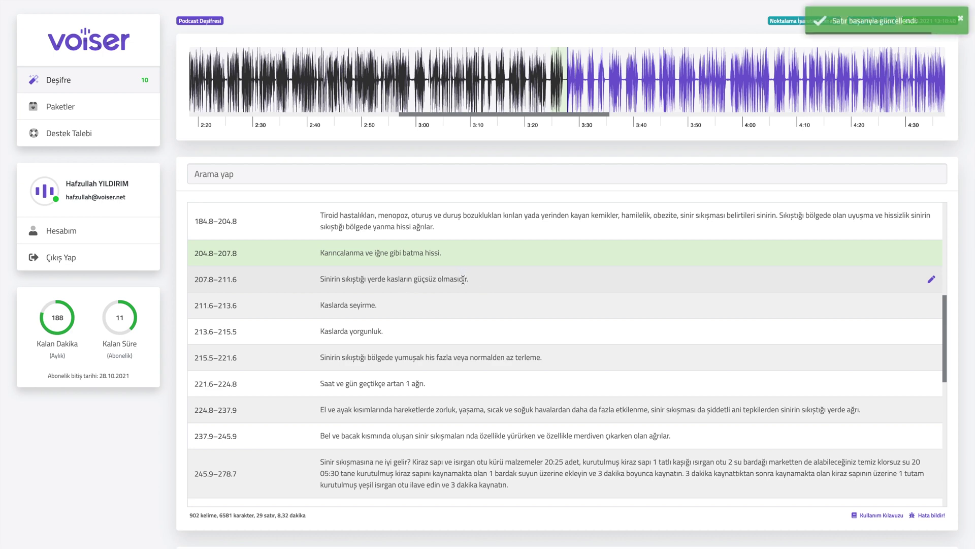
- View the file formats available for downloading the transcript
scroll(585, 377, "down", 2)
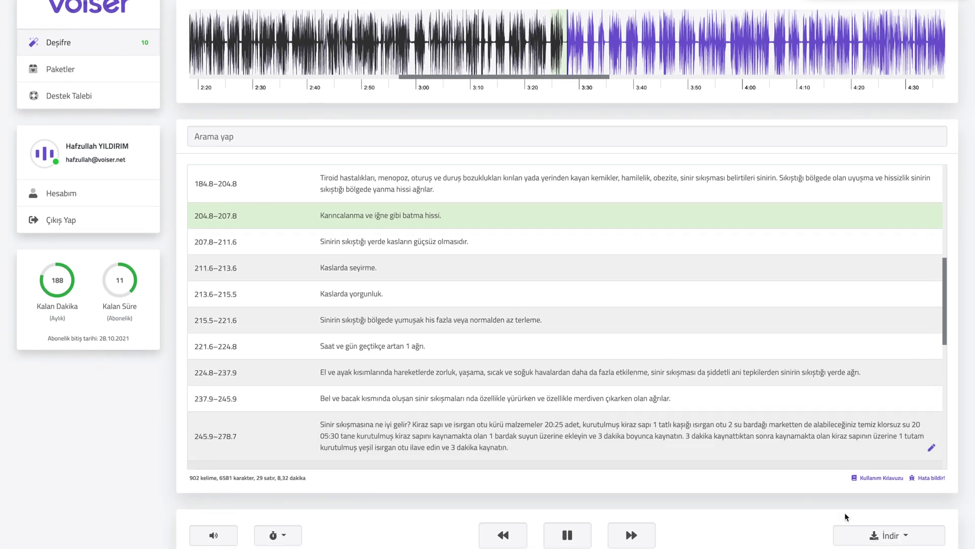
scroll(846, 517, "down", 1)
left_click(883, 514)
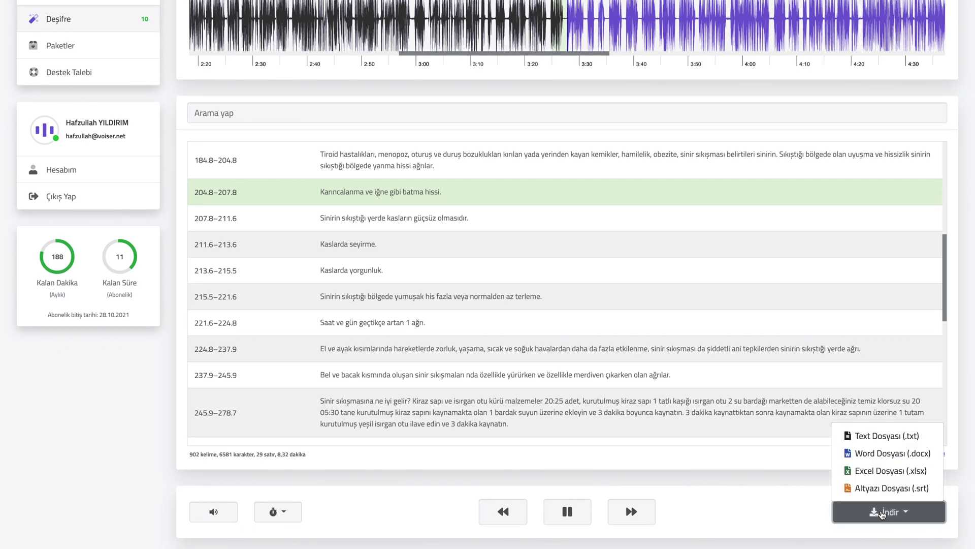